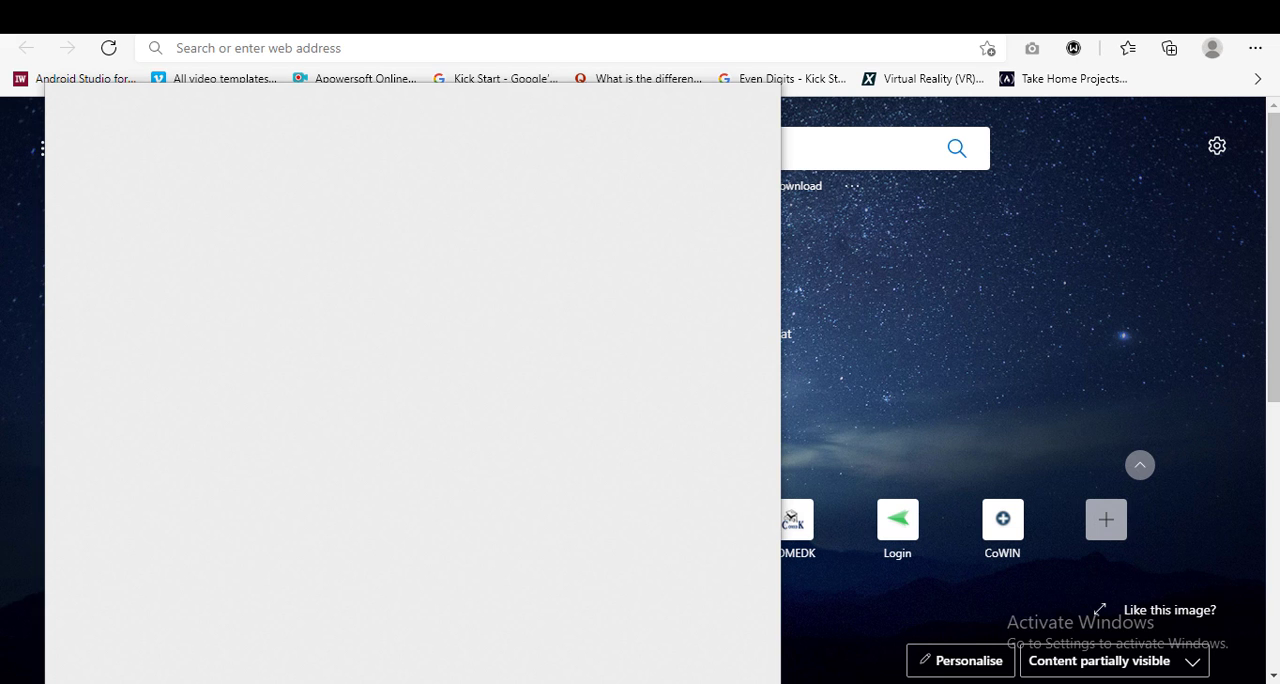
Search for "this pc" and open This PC to view the computer's drives
text(this pc)
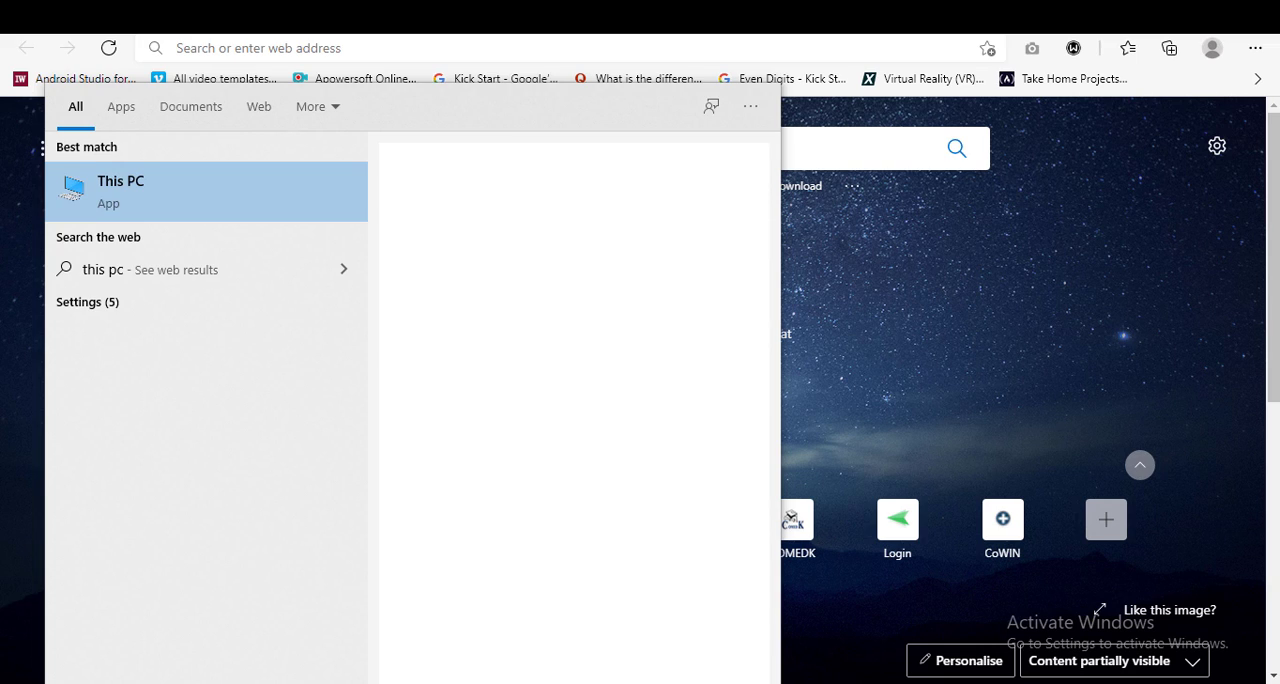
key(Return)
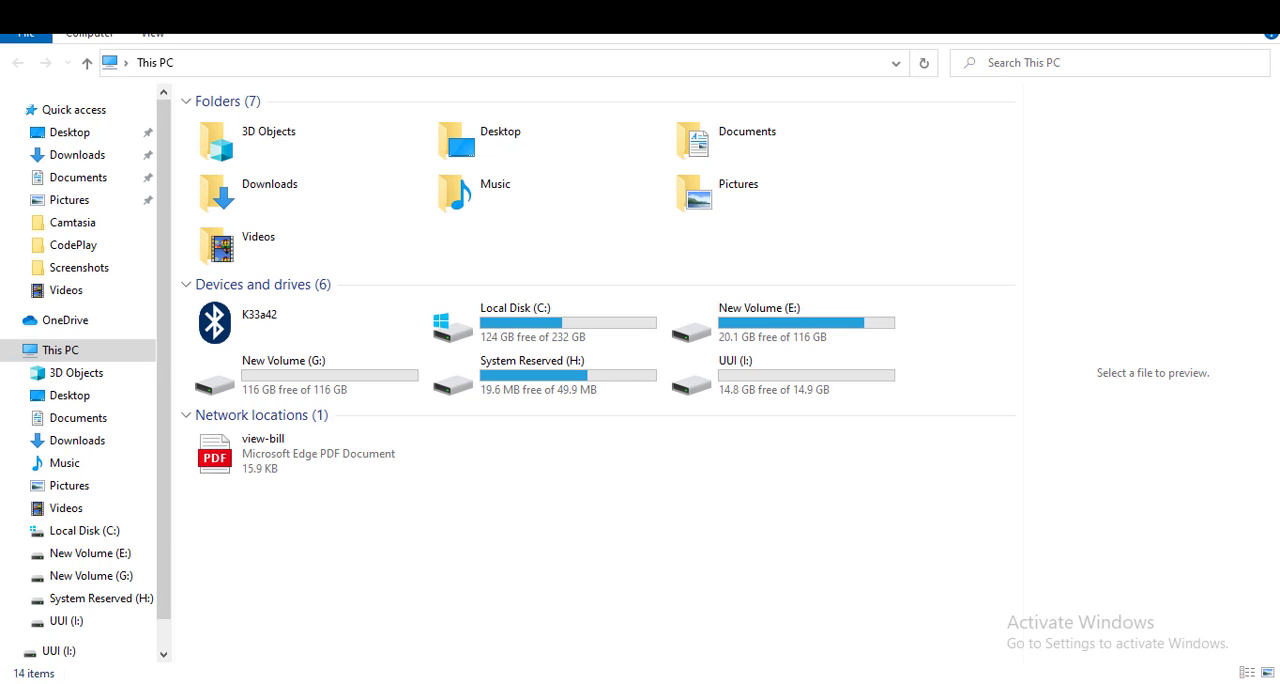
key(super+s)
click(819, 523)
Search for "disk manage" and open the Create and format hard disk partitions tool
key(super+s)
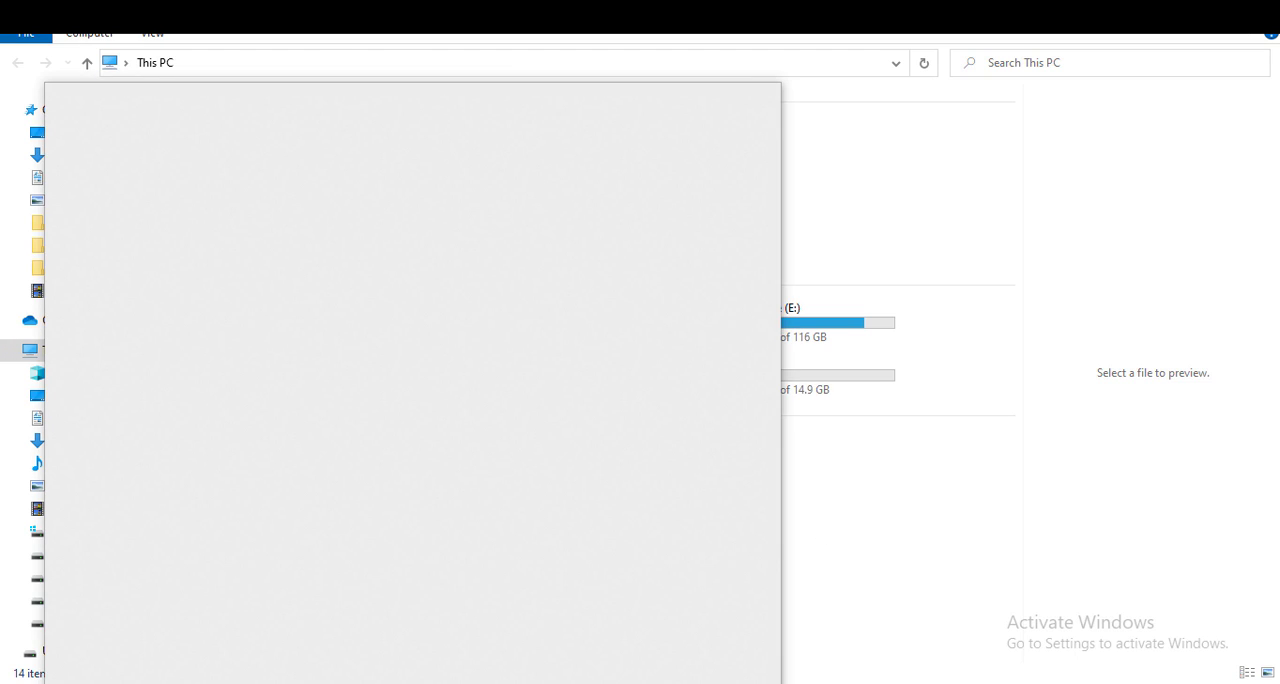
text(disk manage)
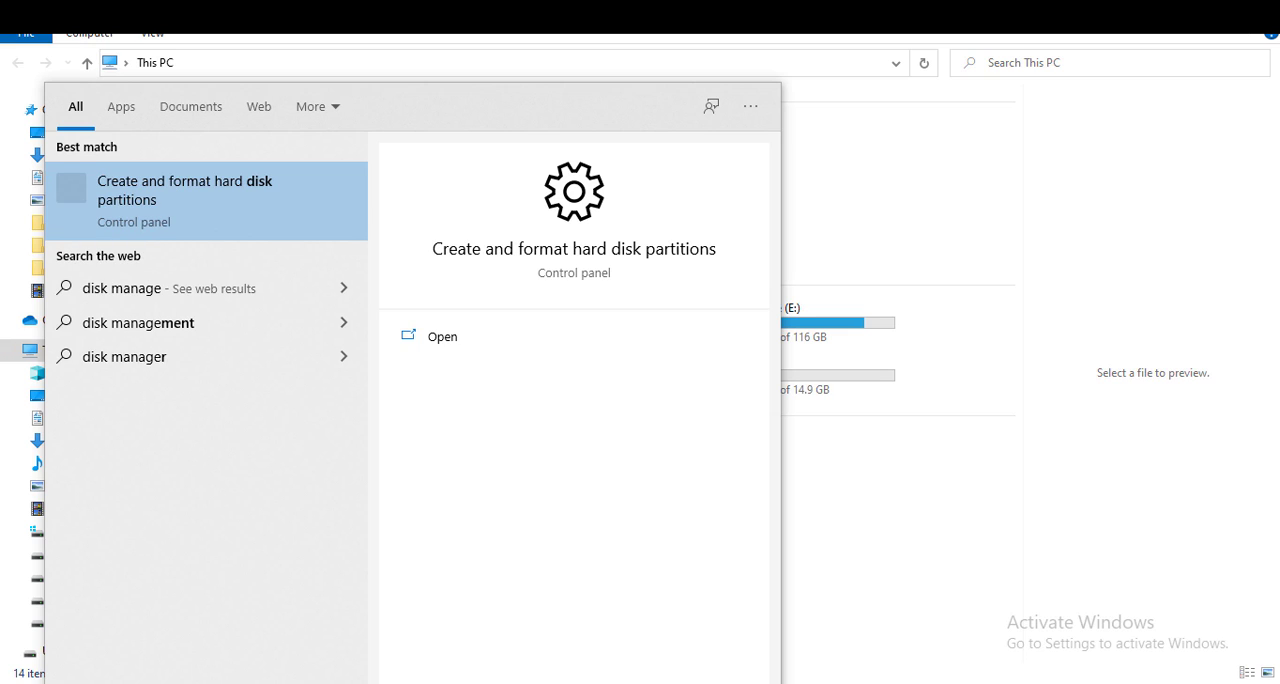
click(442, 337)
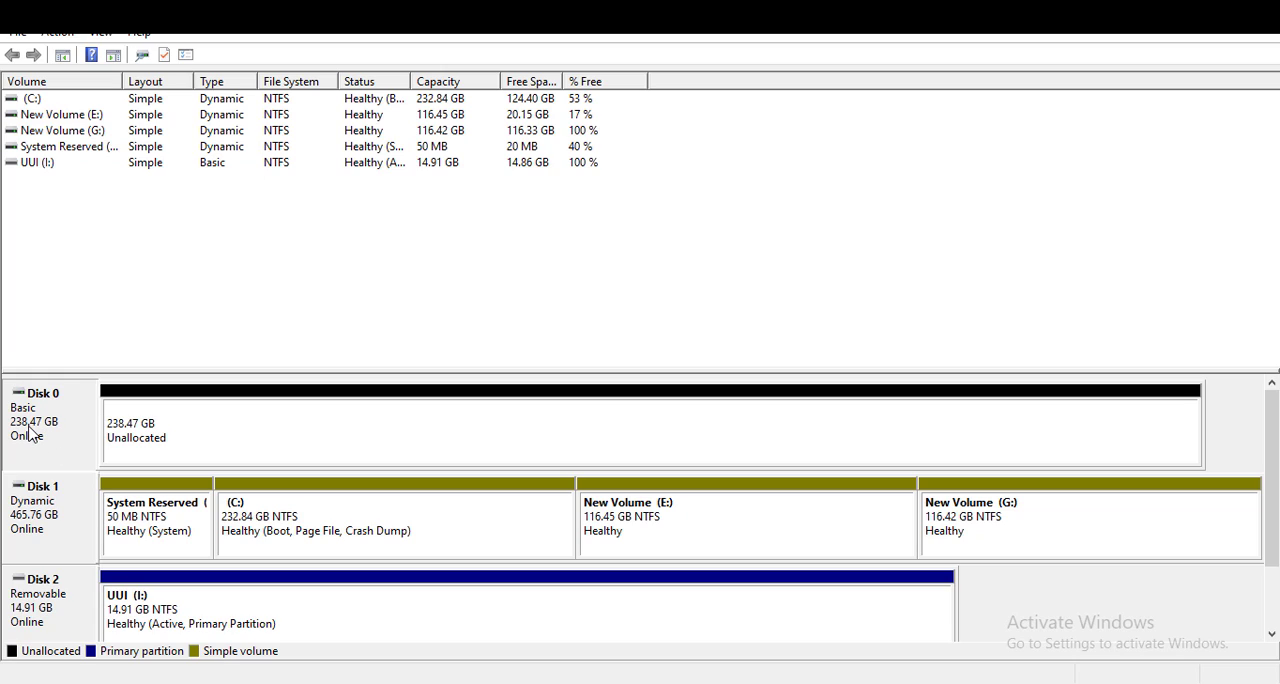
Convert the unallocated Disk 0 to a GPT disk
click(153, 432)
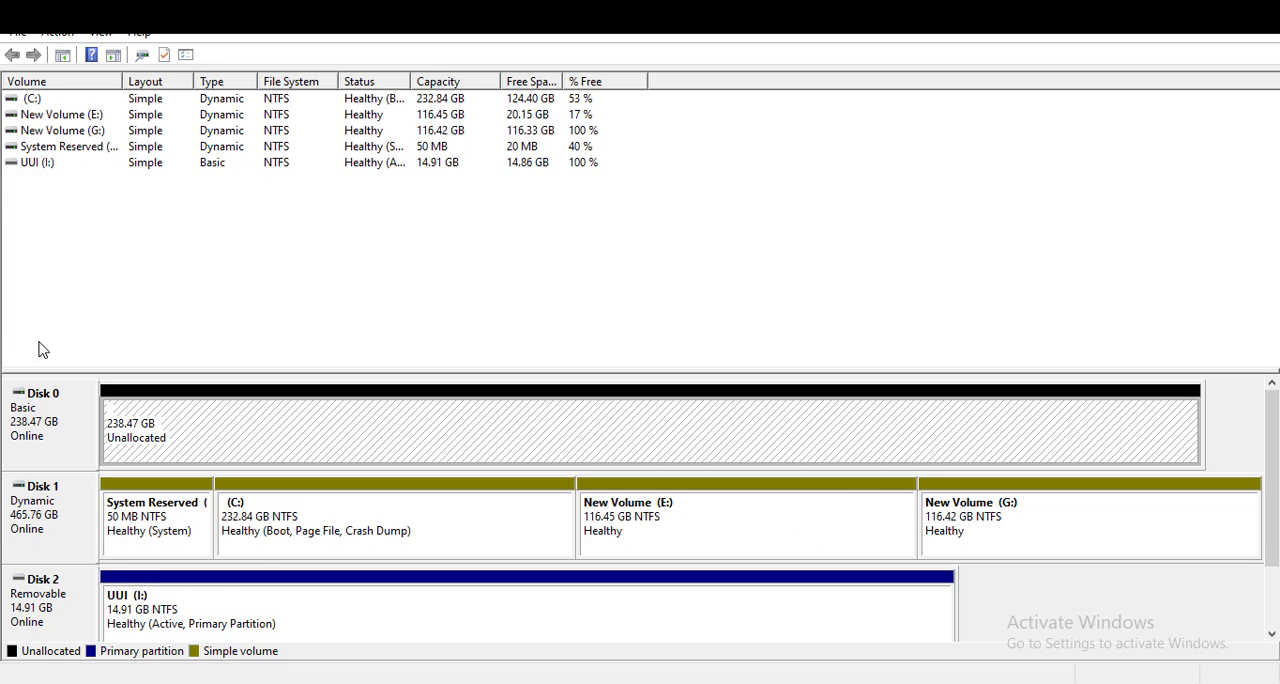
click(78, 428)
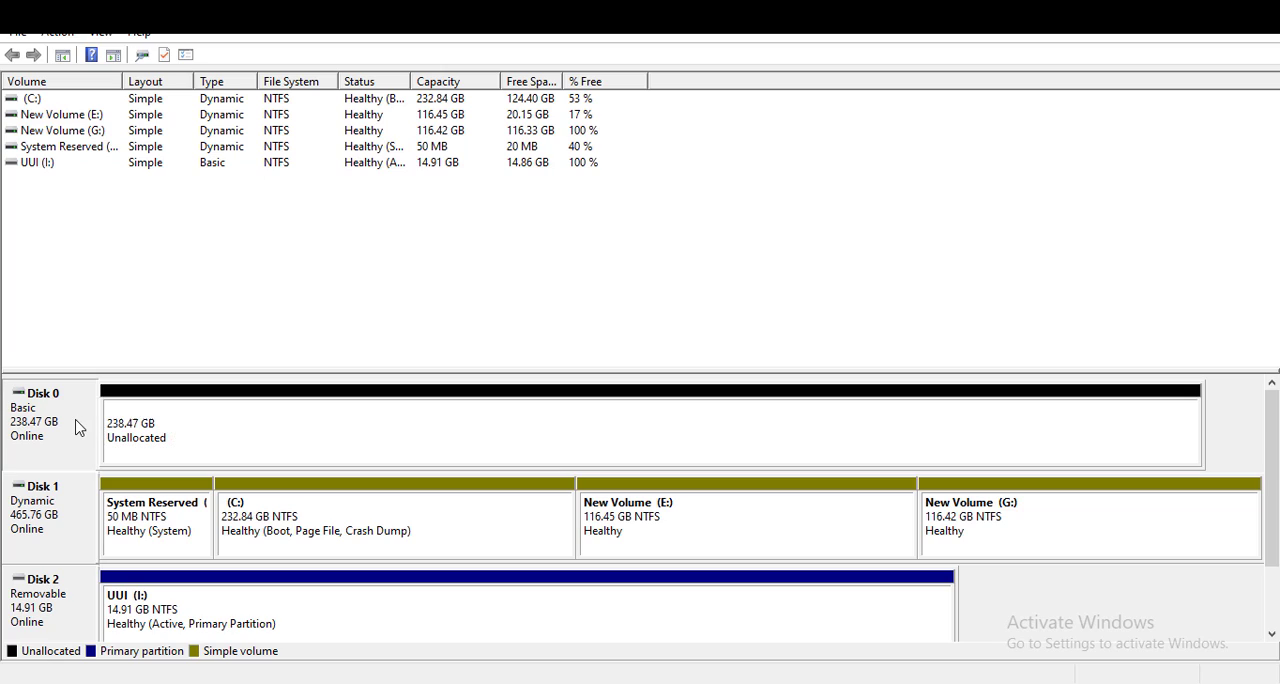
click(150, 428)
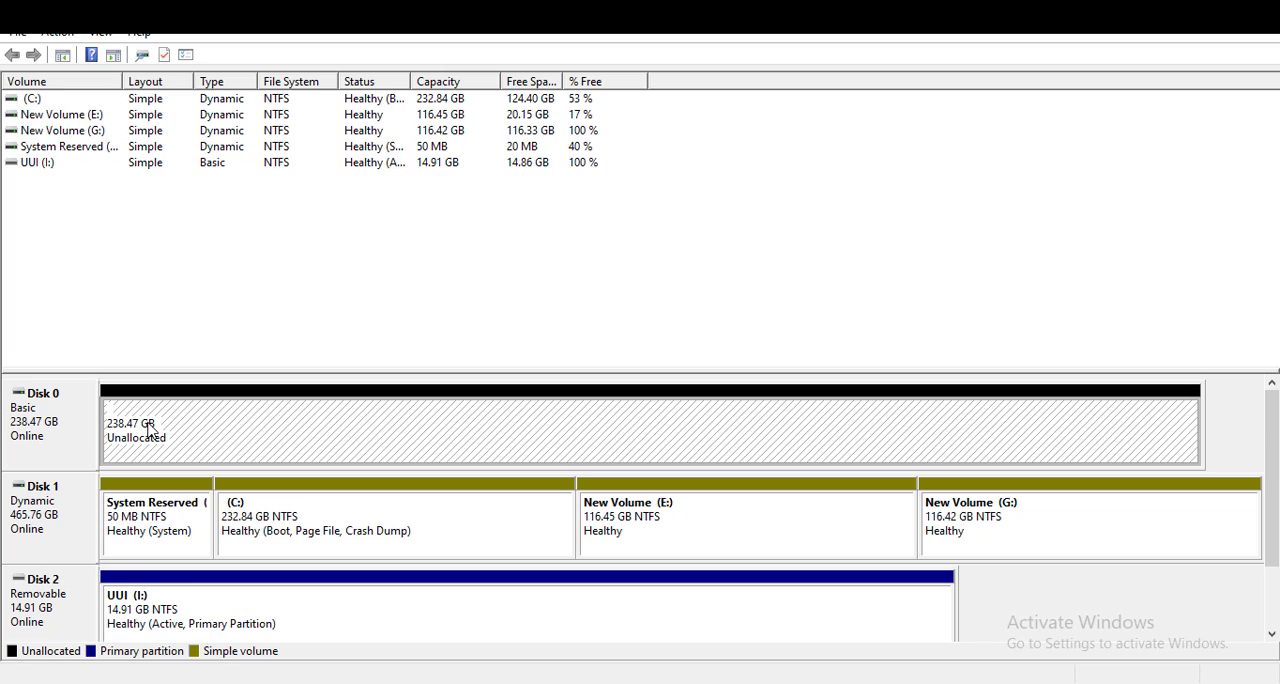
right_click(36, 430)
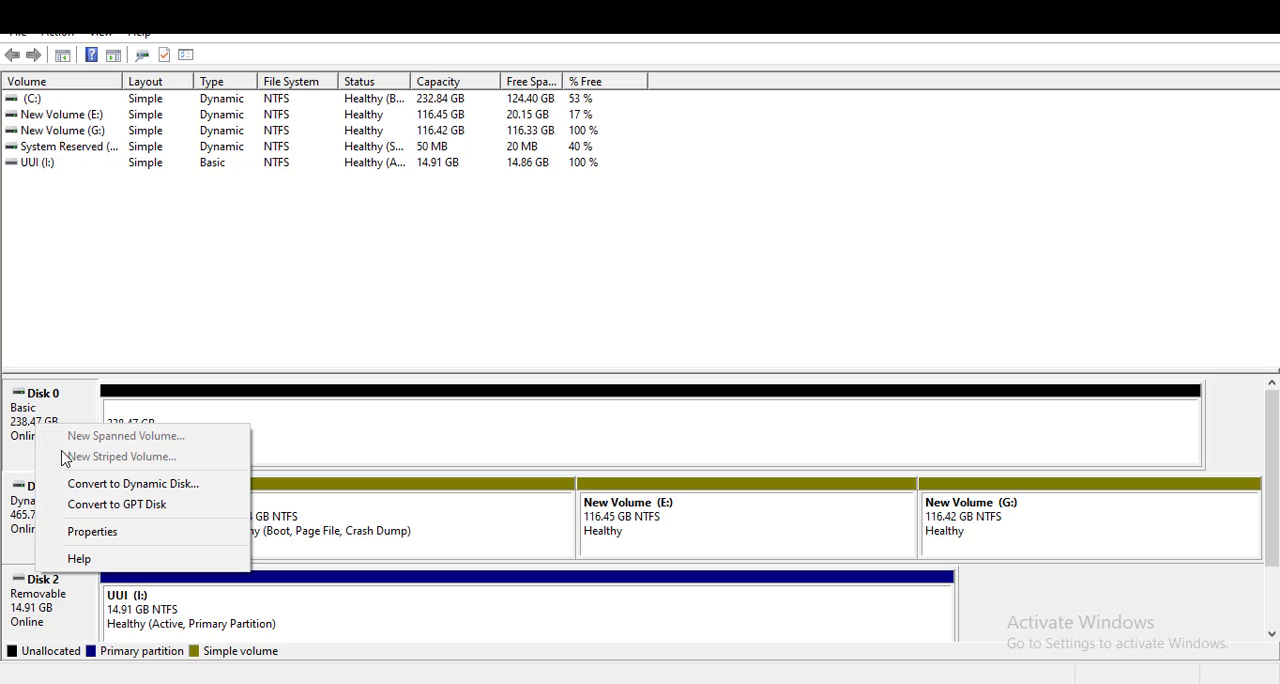
click(205, 505)
right_click(49, 425)
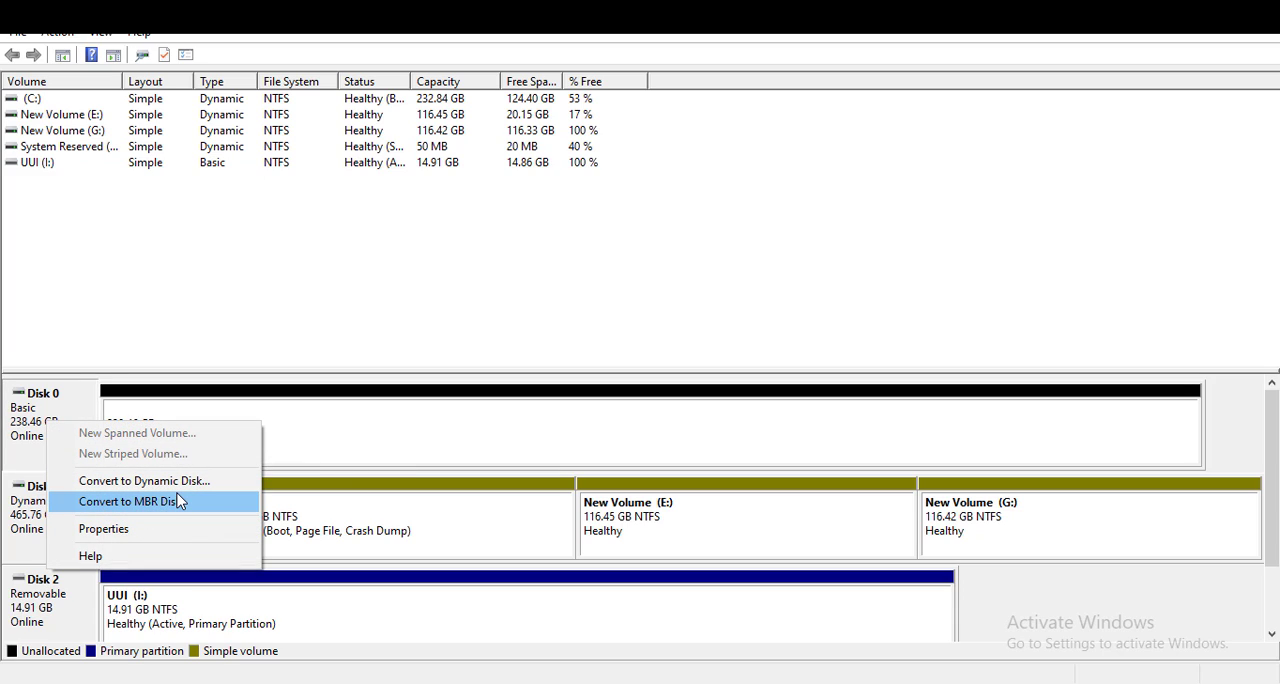
click(380, 436)
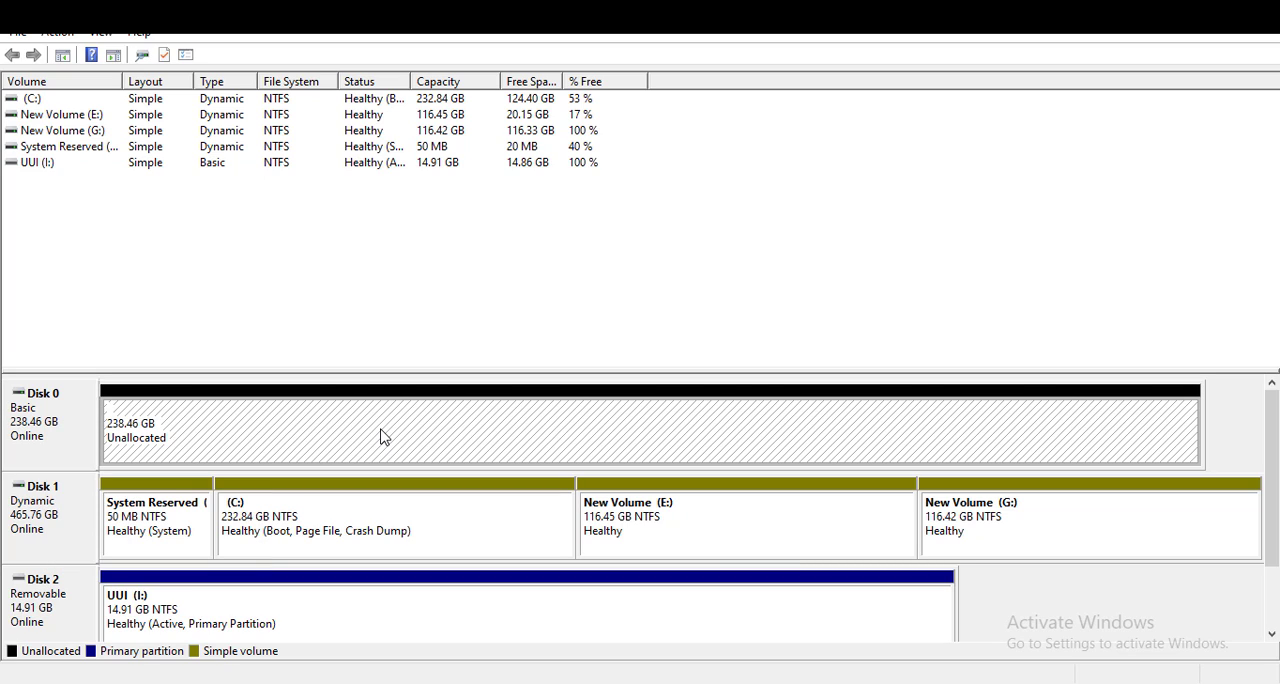
Set up a new simple volume on Disk 0's unallocated space with a size of 244181 MB and drive letter D
right_click(198, 435)
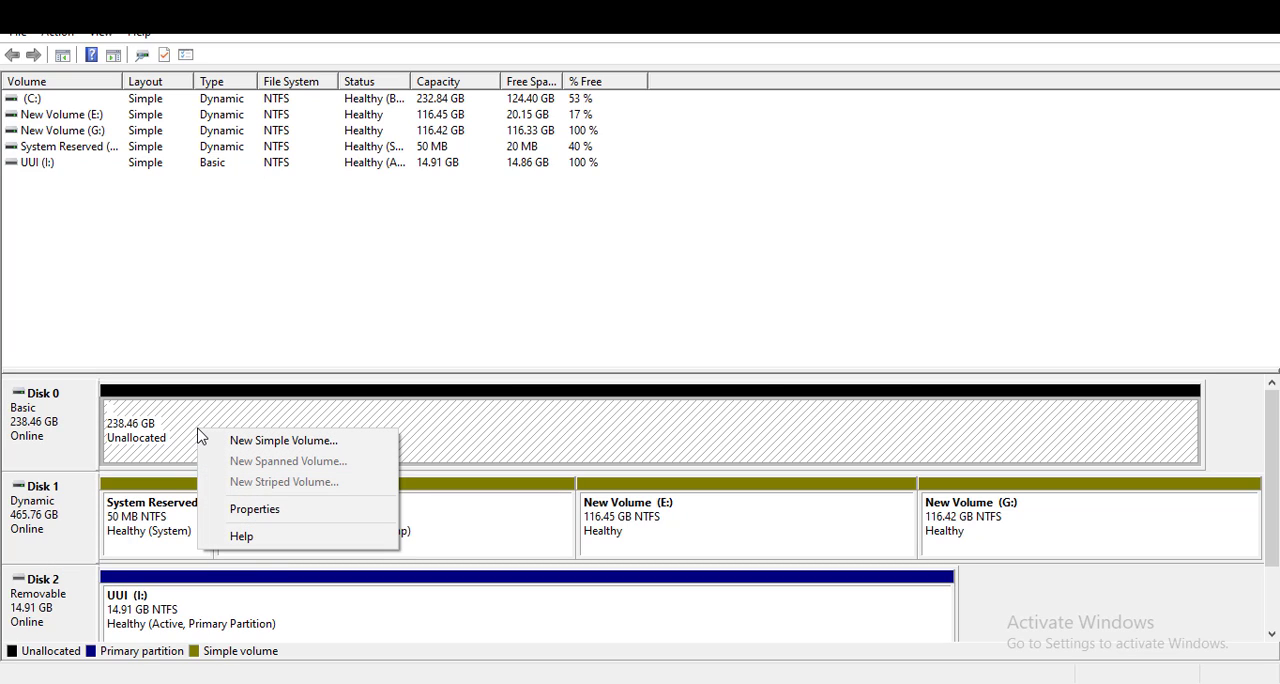
click(295, 443)
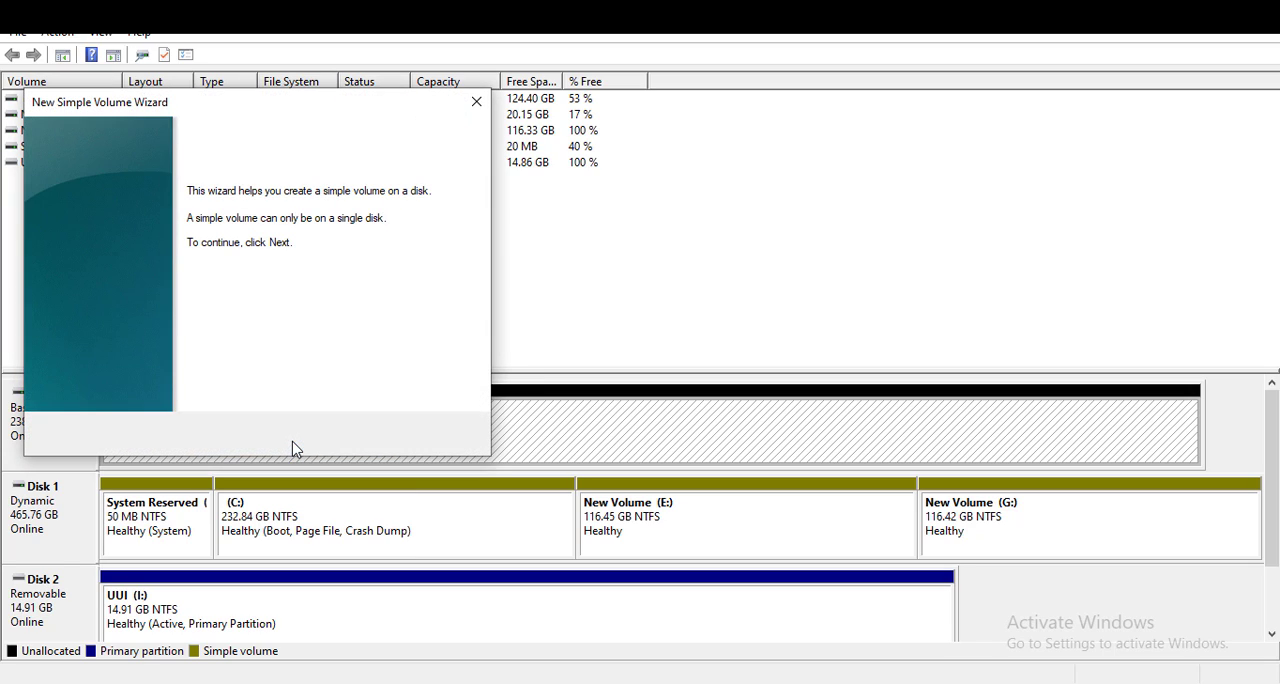
click(371, 434)
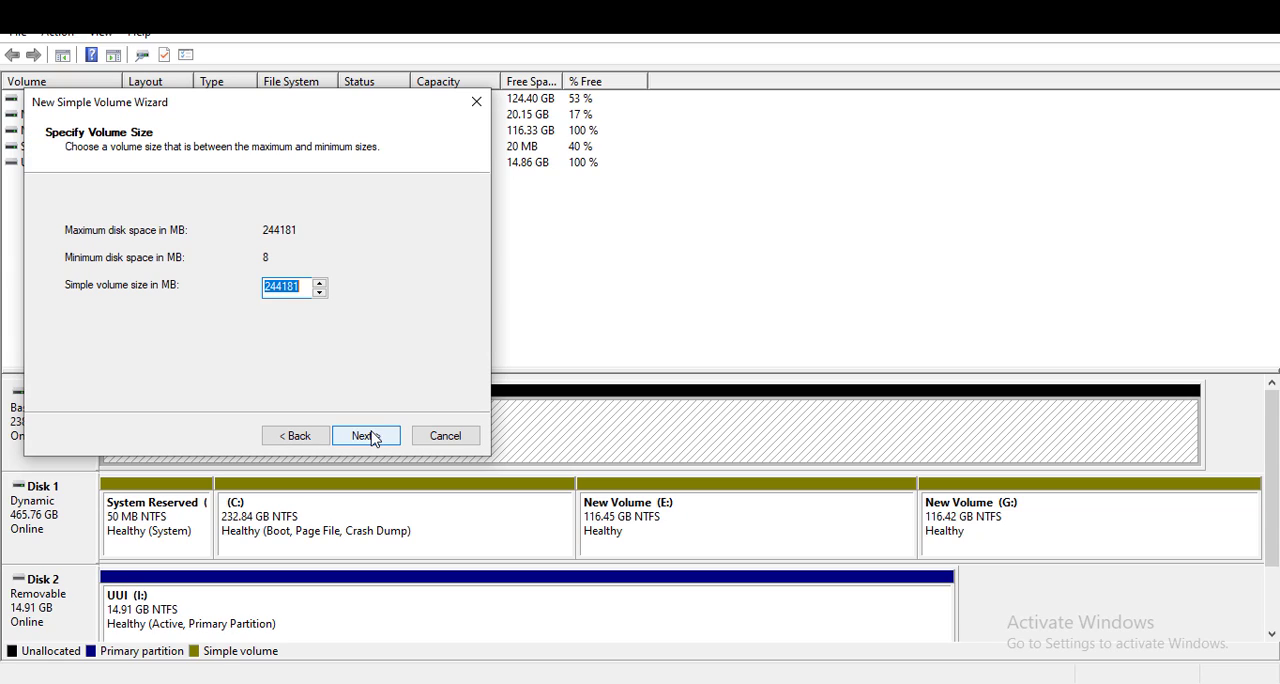
click(377, 444)
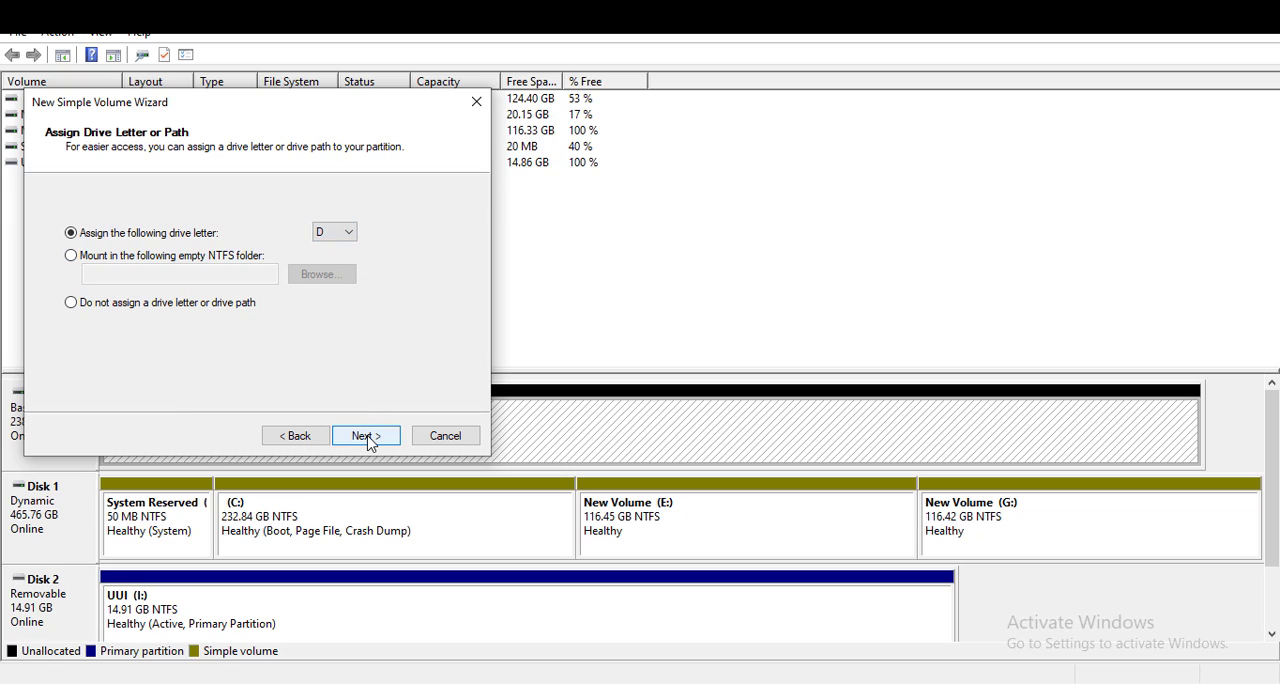
click(370, 442)
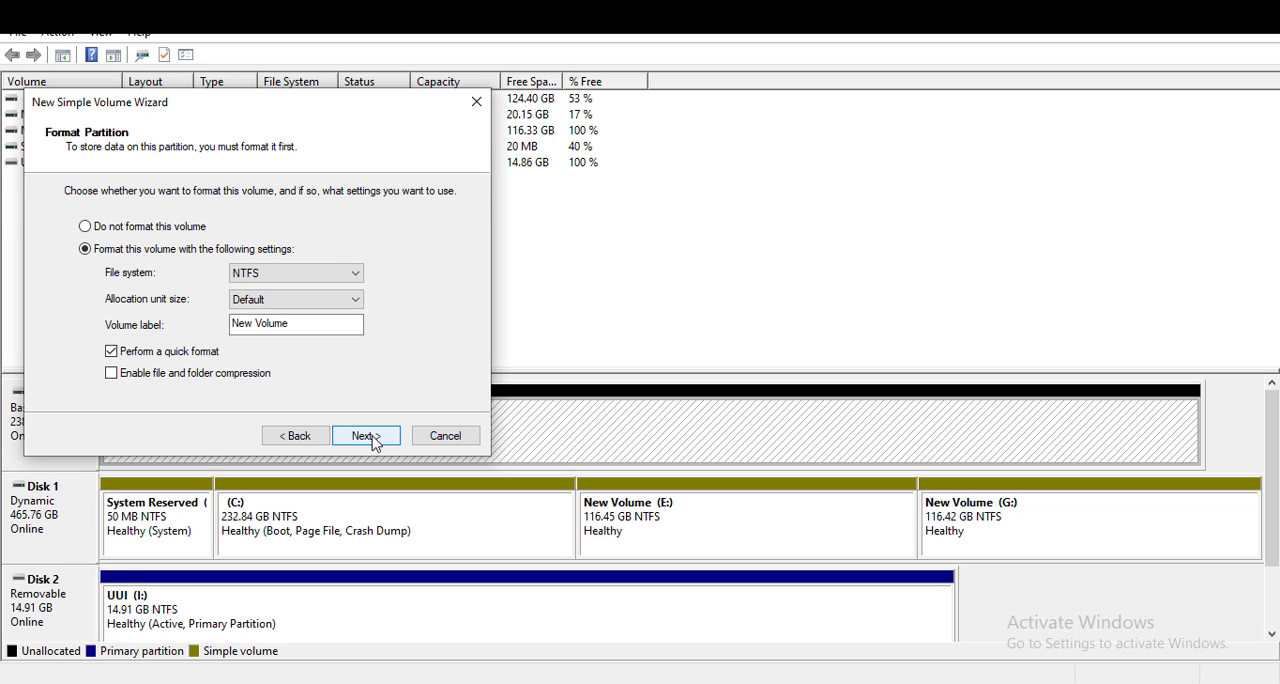
Choose the exFAT file system with a quick format for the new volume and finish creating it
click(353, 274)
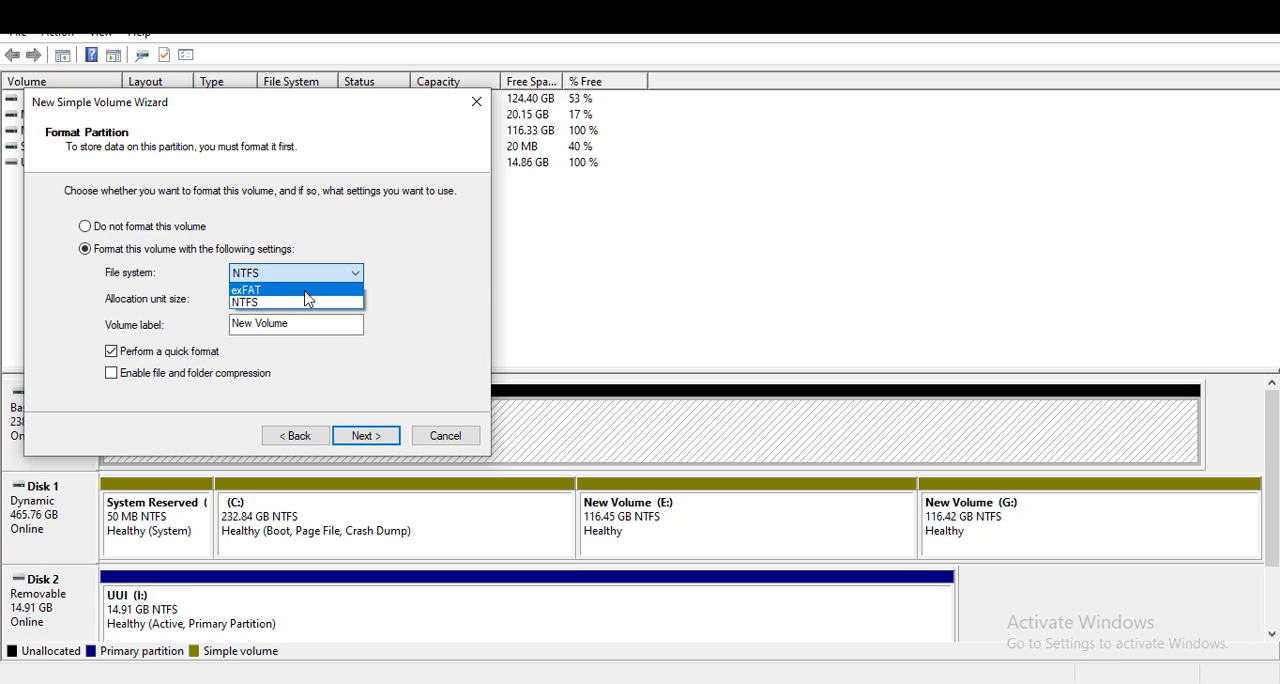
click(345, 290)
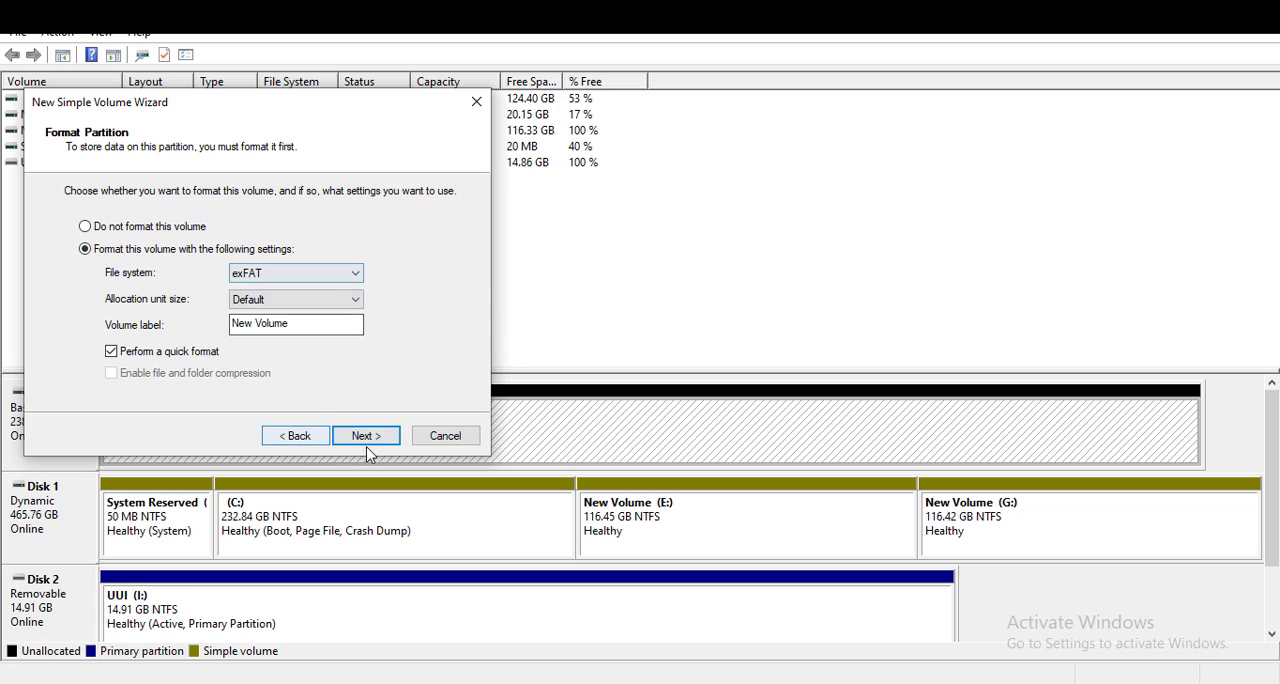
click(346, 272)
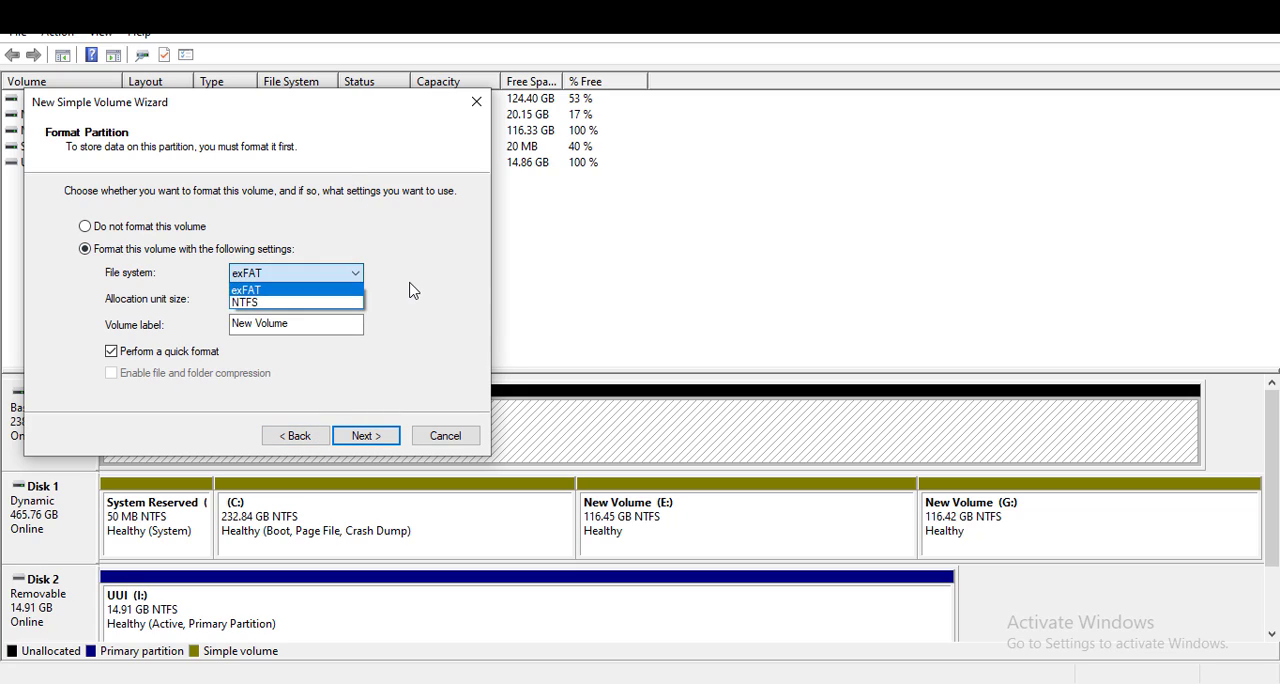
click(409, 286)
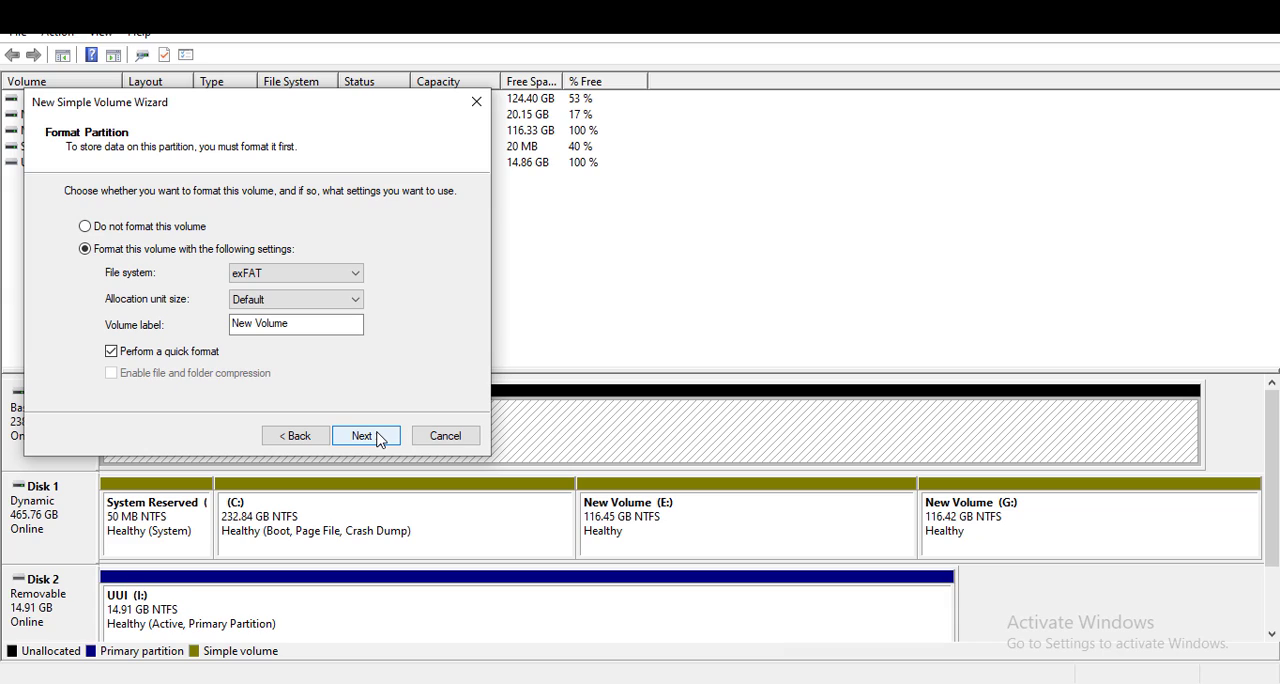
click(379, 441)
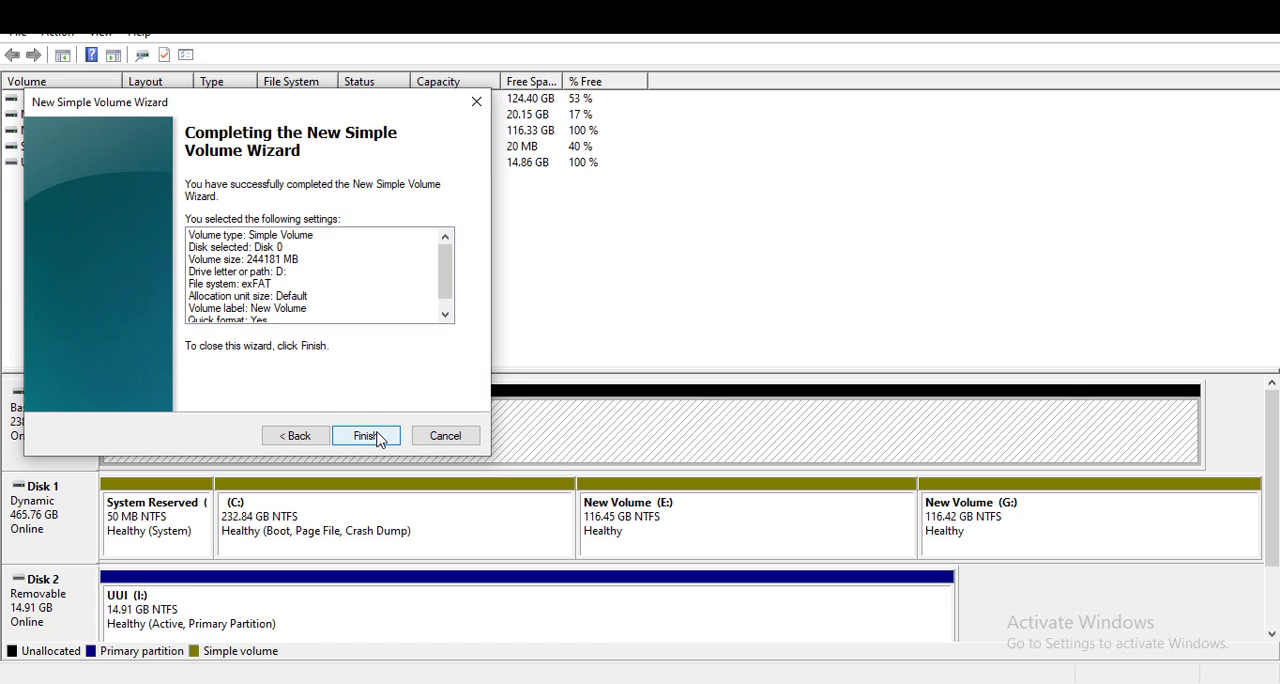
click(381, 441)
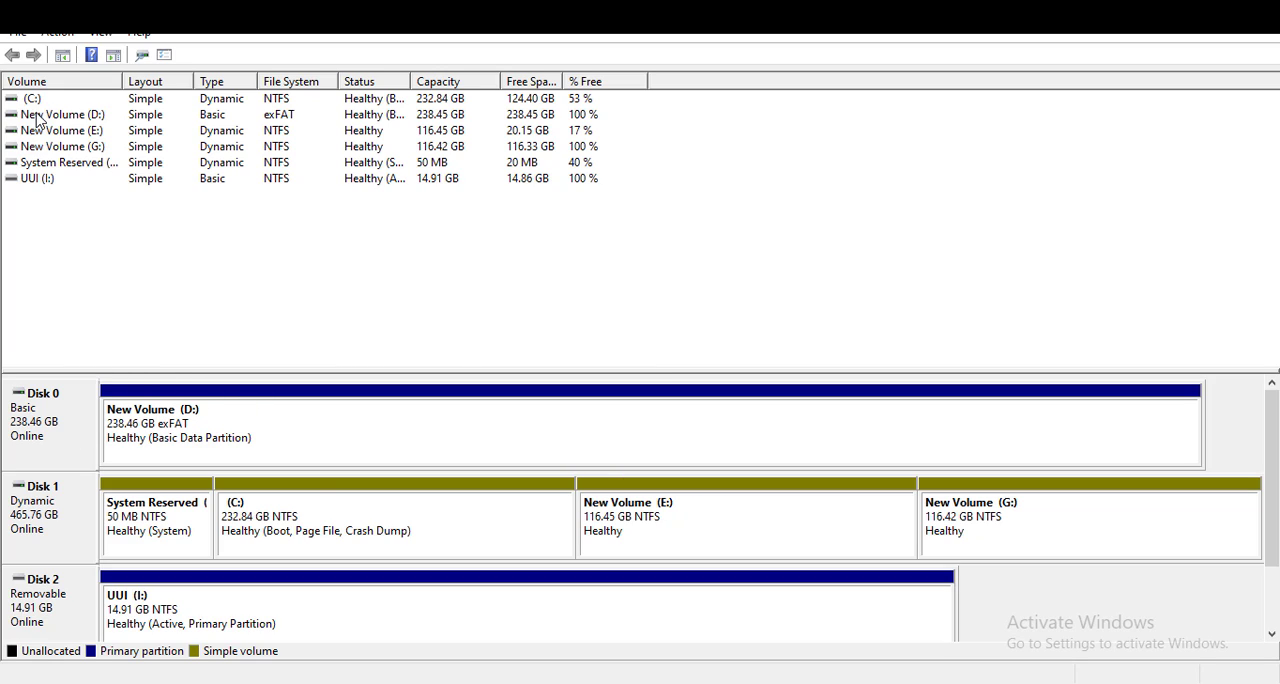
Convert Disk 0, which holds New Volume (D:), to a dynamic disk
click(72, 116)
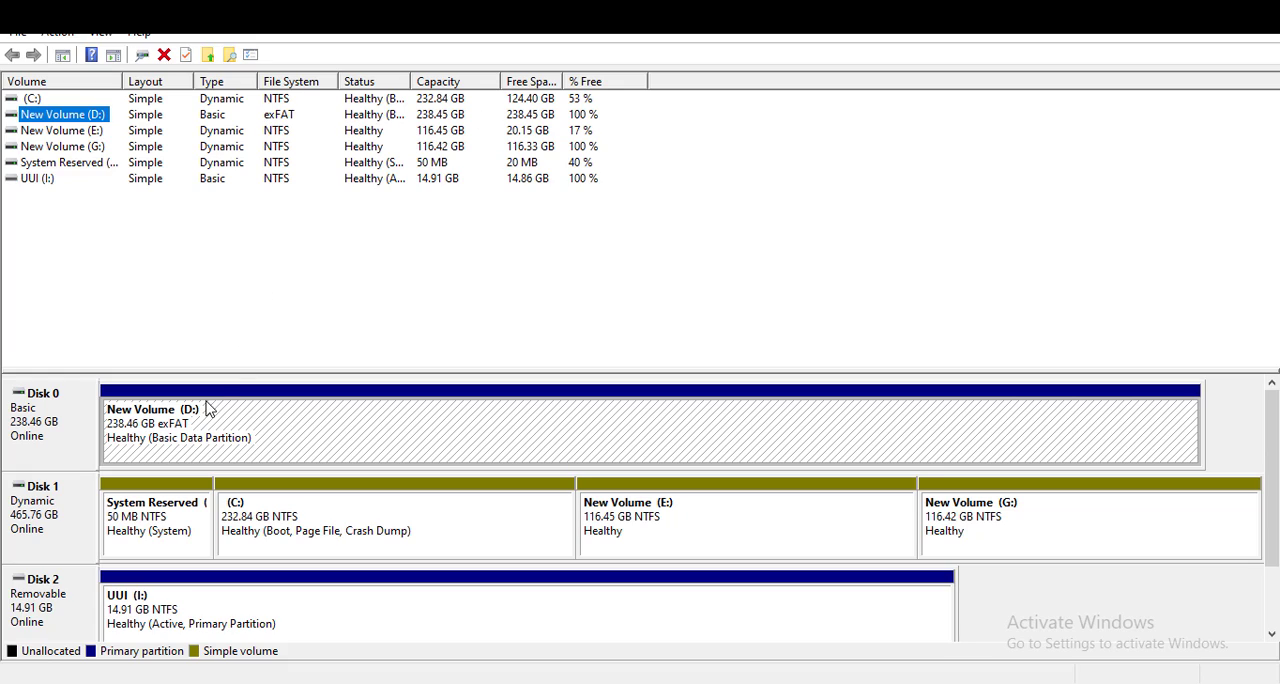
right_click(57, 427)
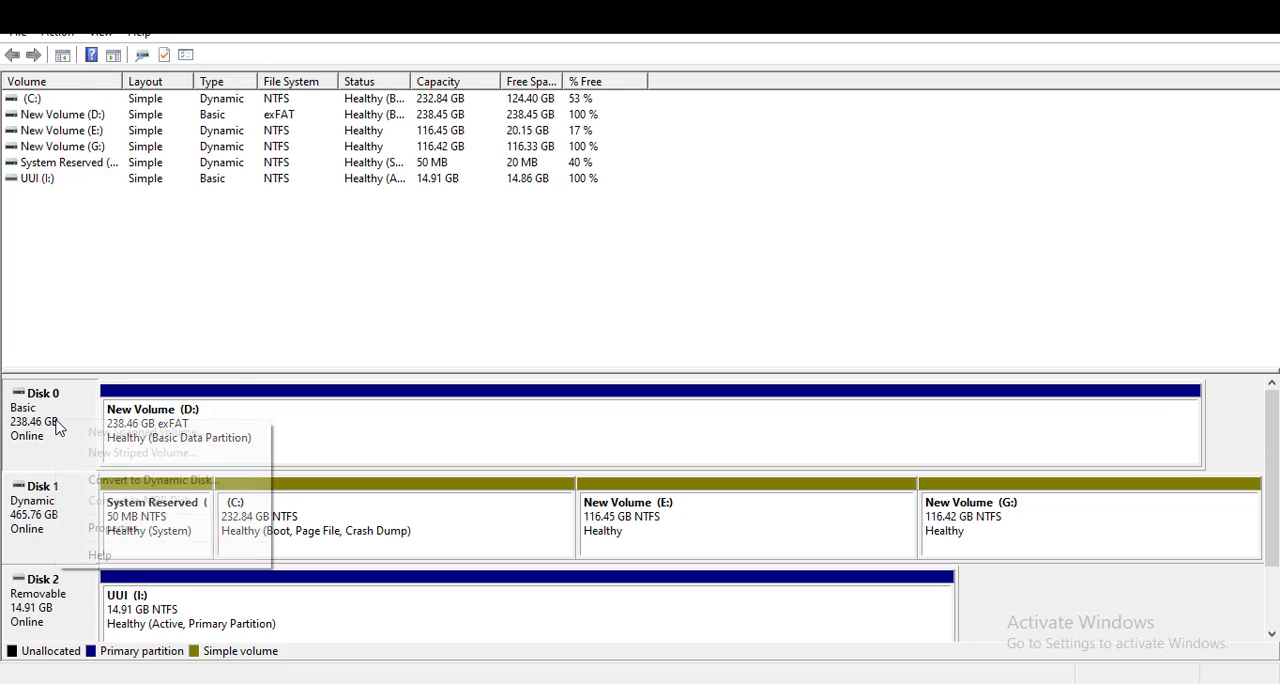
click(139, 482)
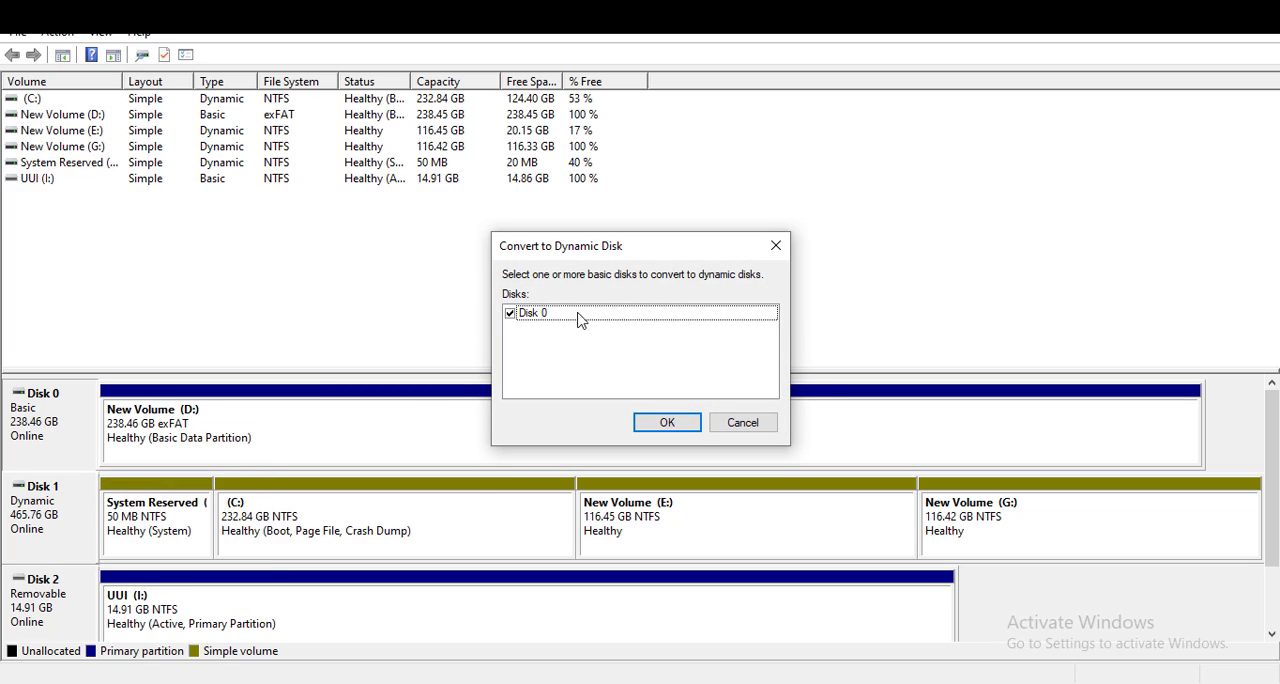
click(662, 424)
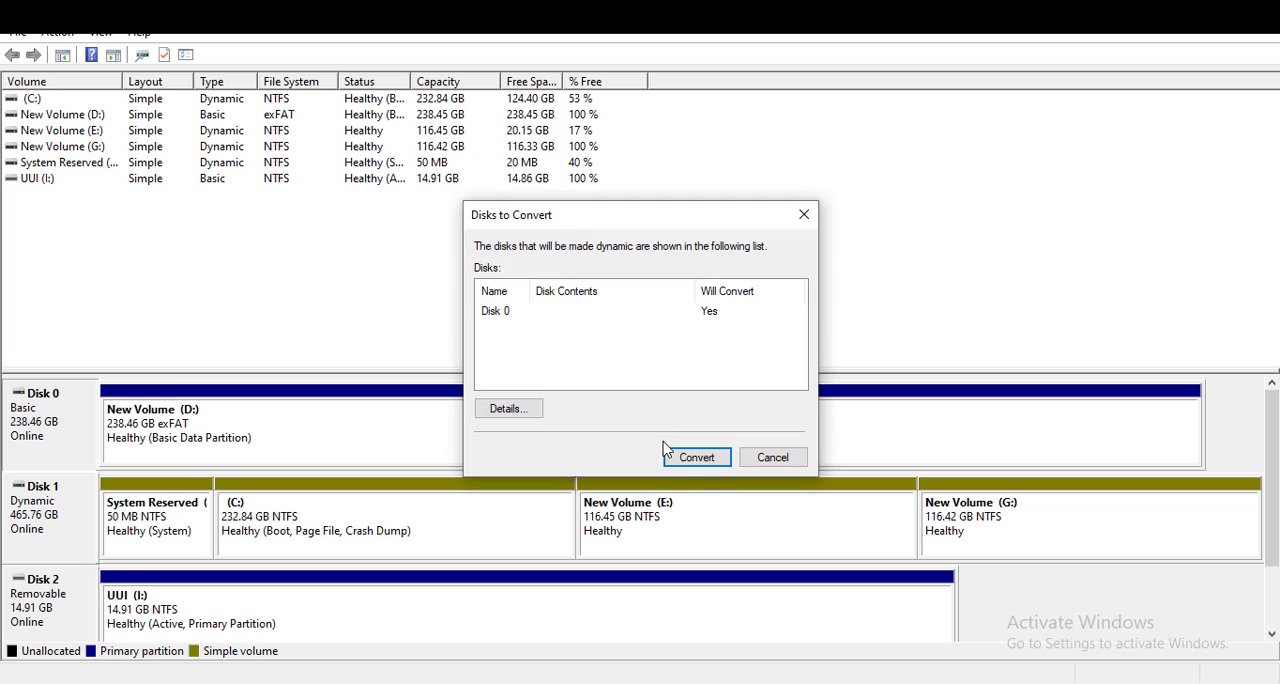
click(698, 458)
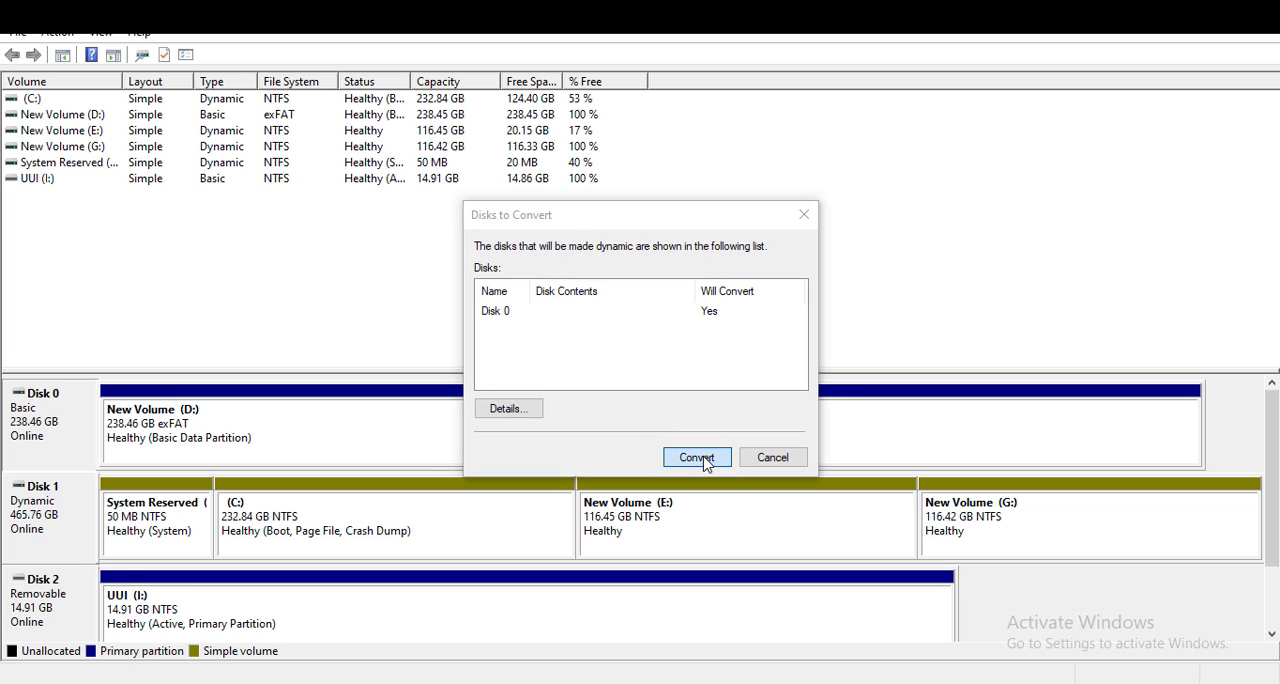
click(715, 435)
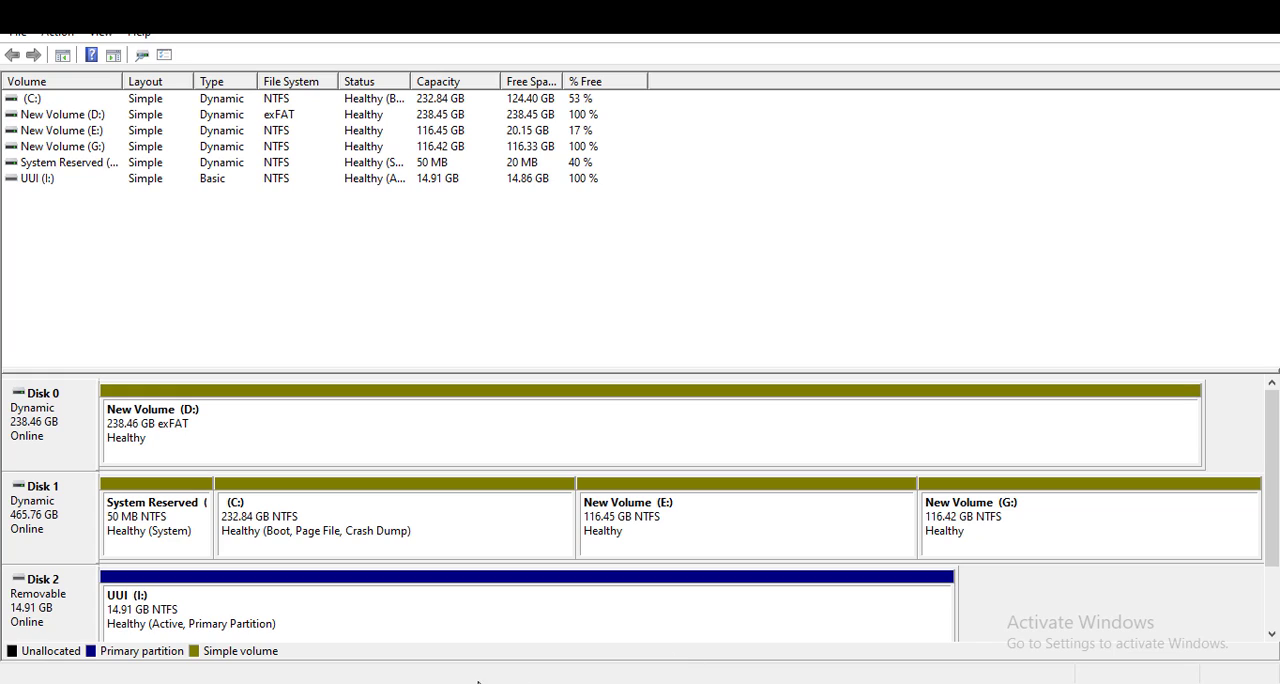
Switch to File Explorer and open the properties of New Volume (D:)
click(332, 683)
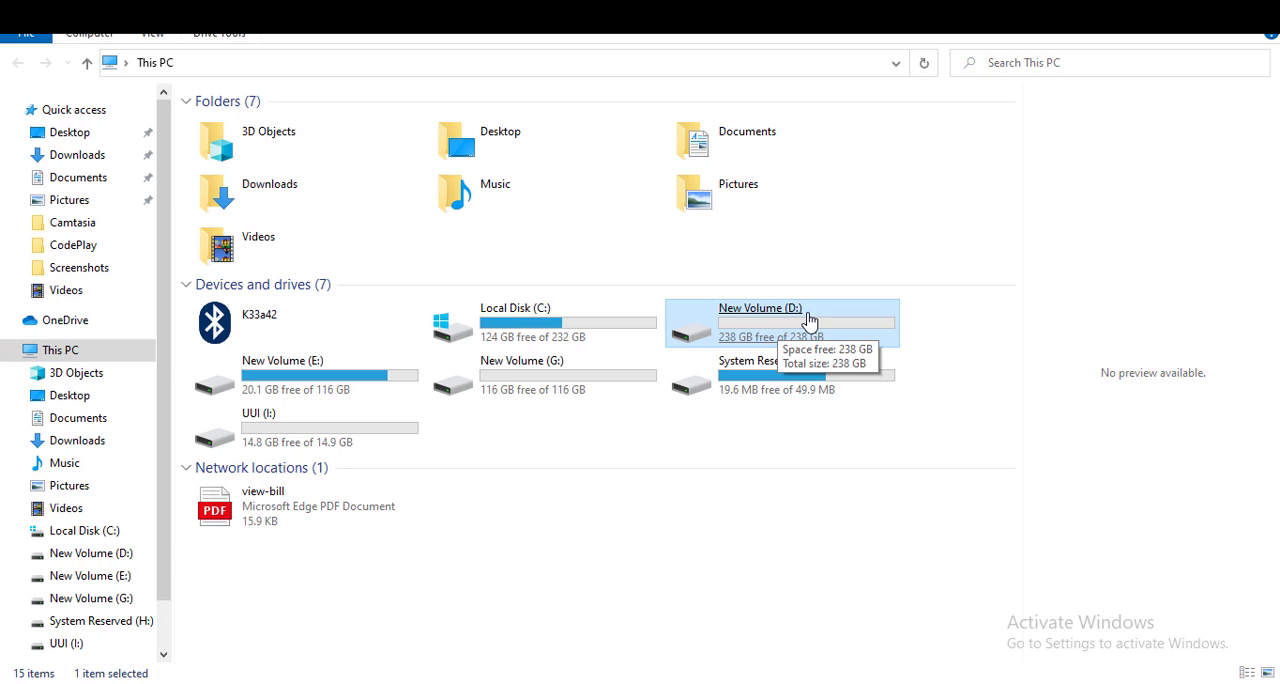
right_click(809, 319)
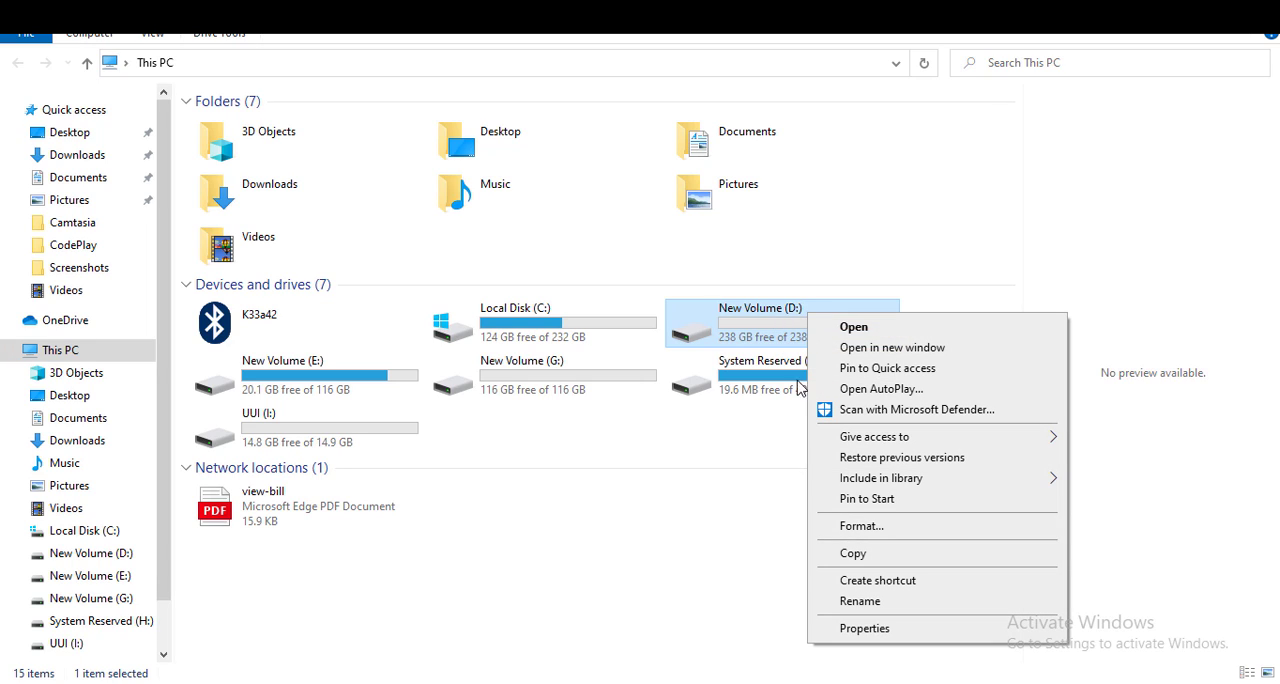
click(866, 628)
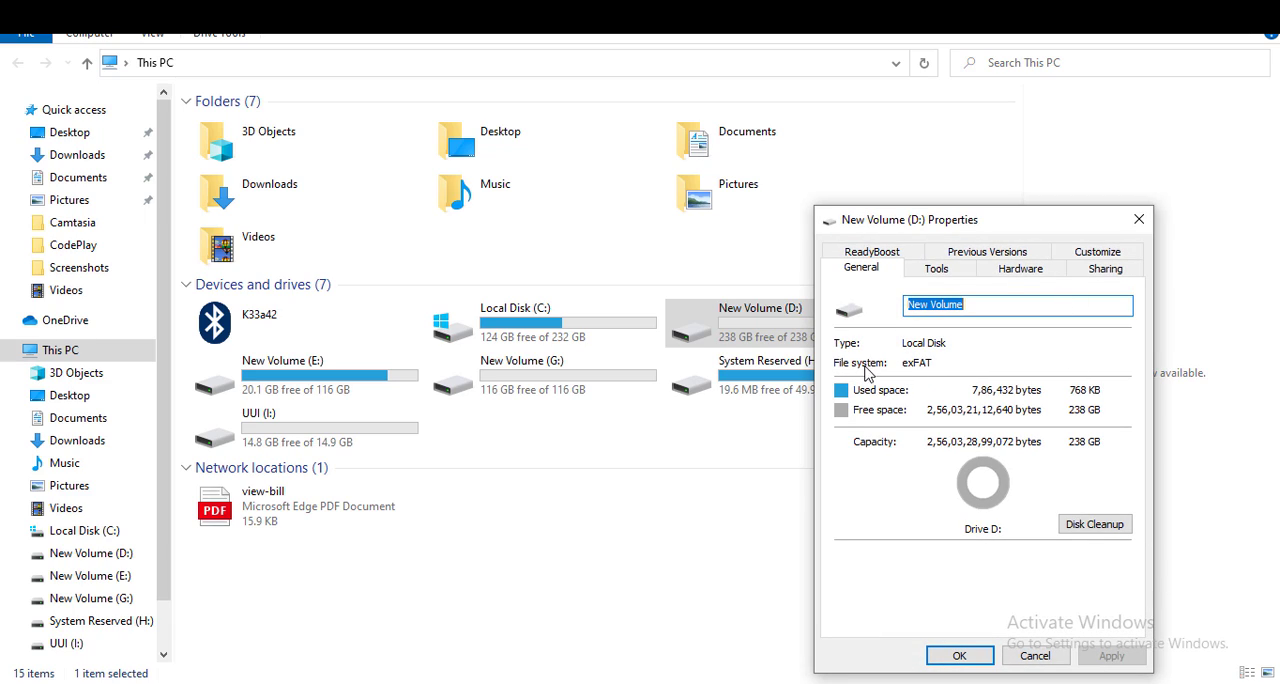
Check the ReadyBoost and hardware information of New Volume (D:), selecting the SSD 256GB drive to examine its device details
click(897, 250)
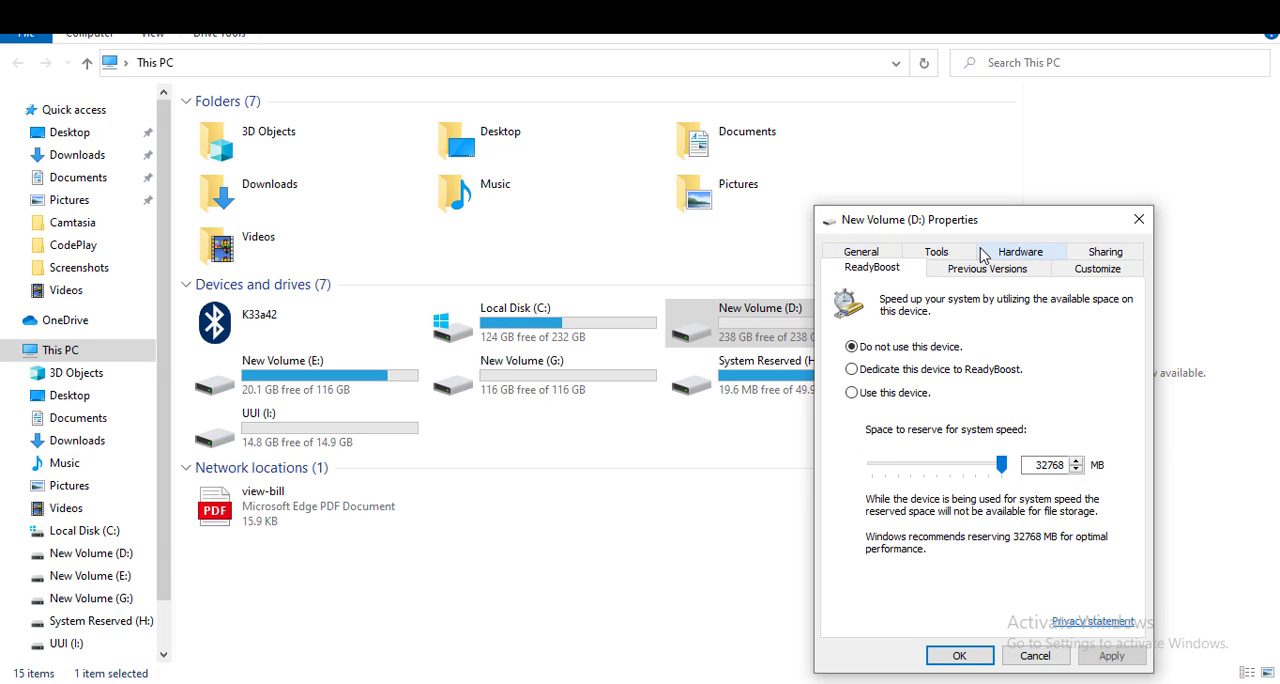
click(963, 254)
click(963, 256)
click(1020, 252)
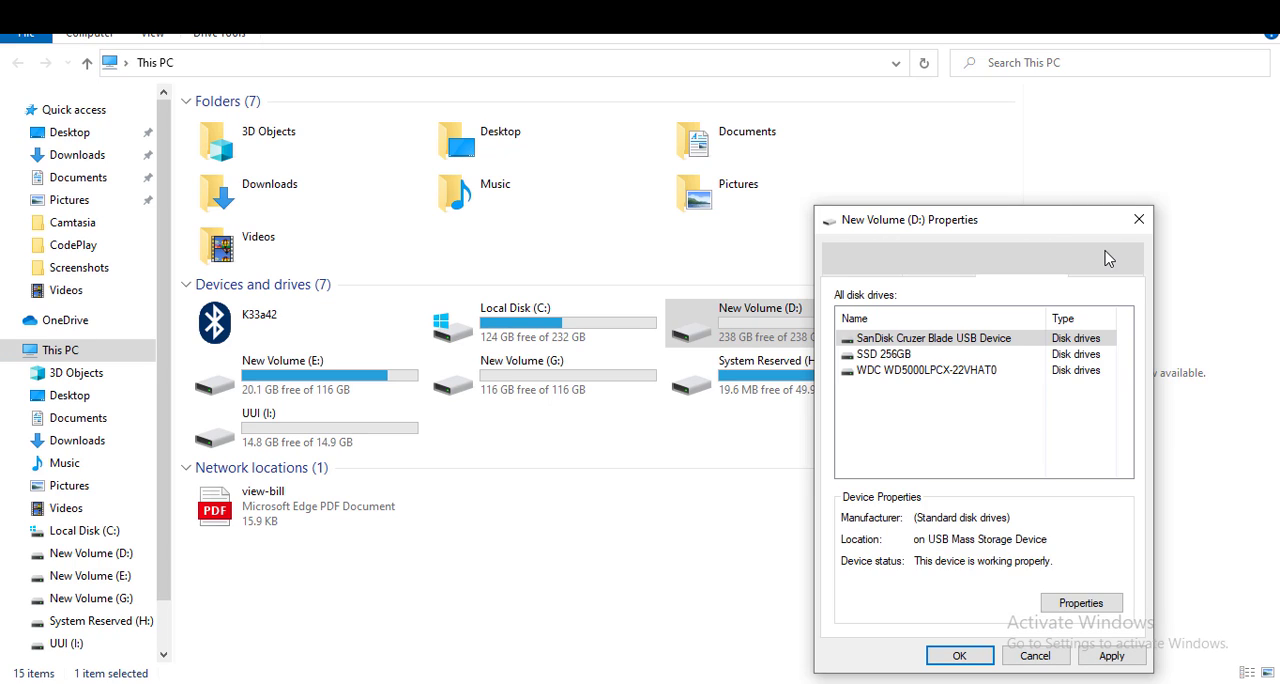
click(1100, 254)
click(1020, 252)
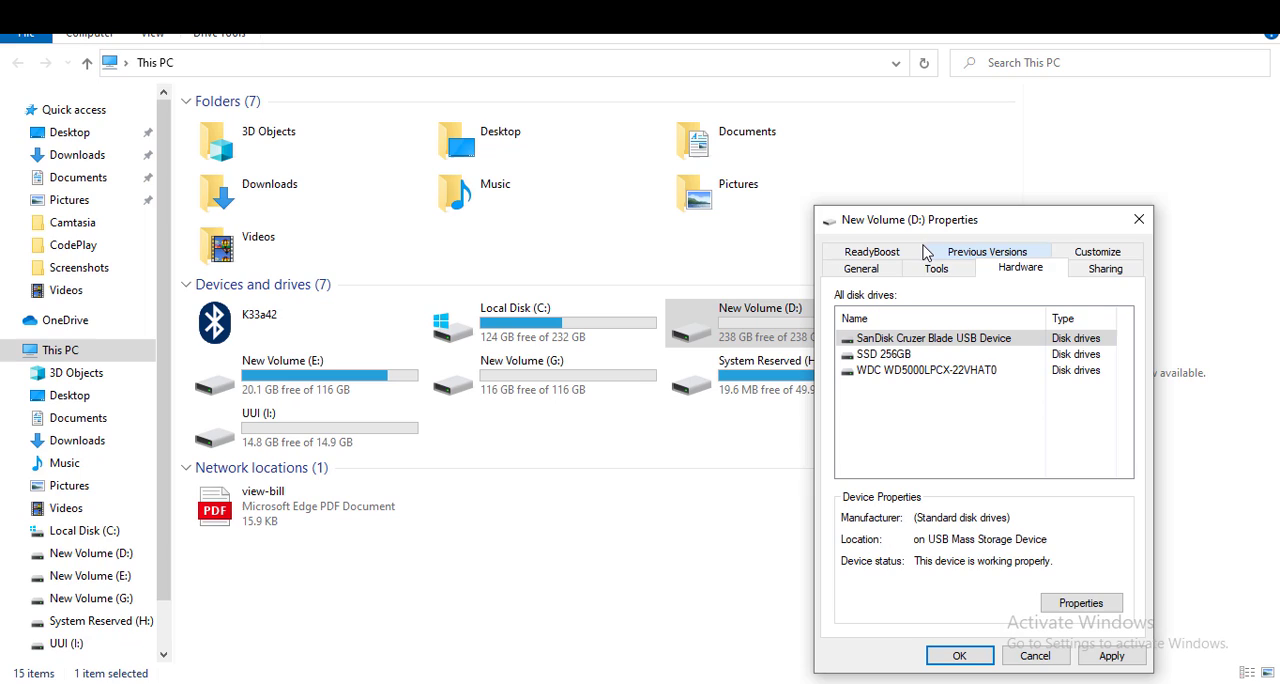
click(872, 251)
click(1020, 252)
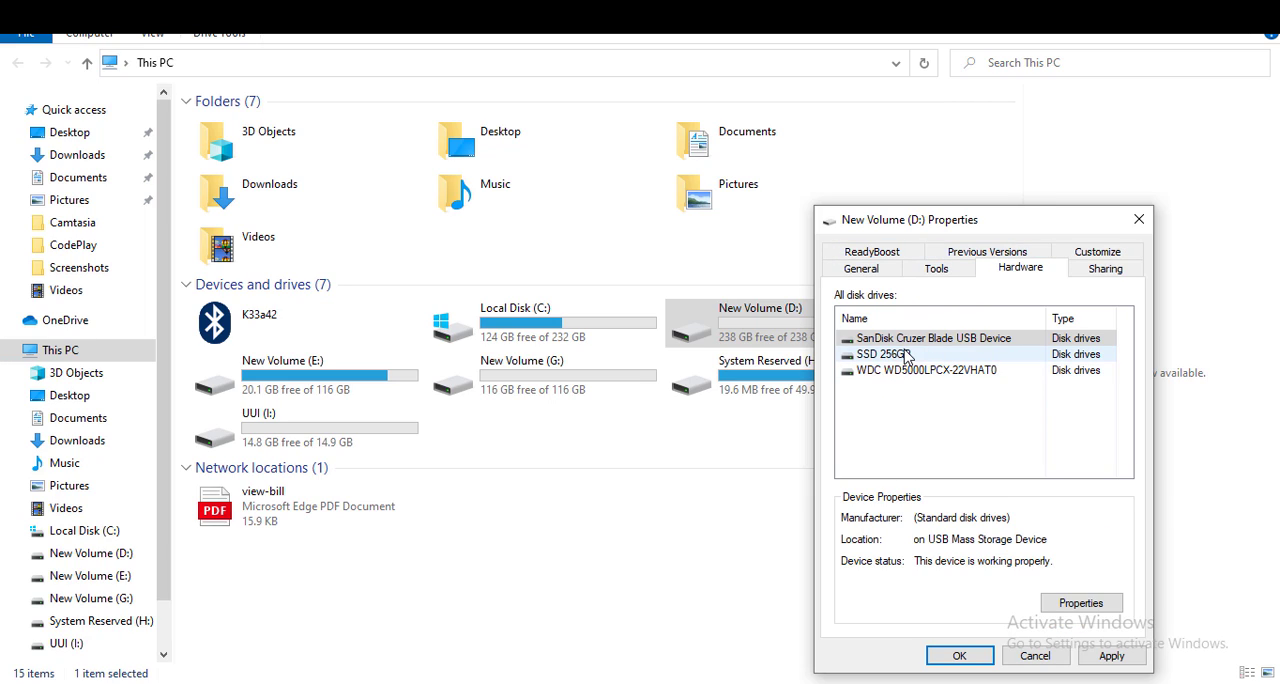
click(908, 355)
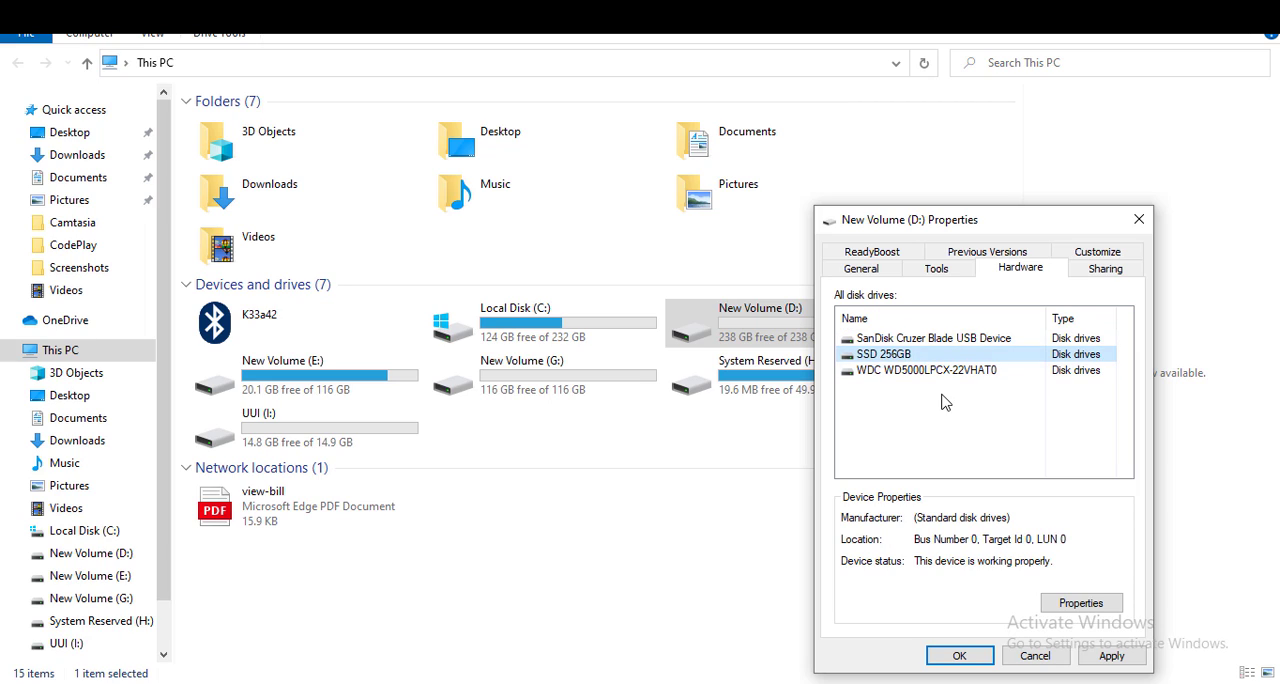